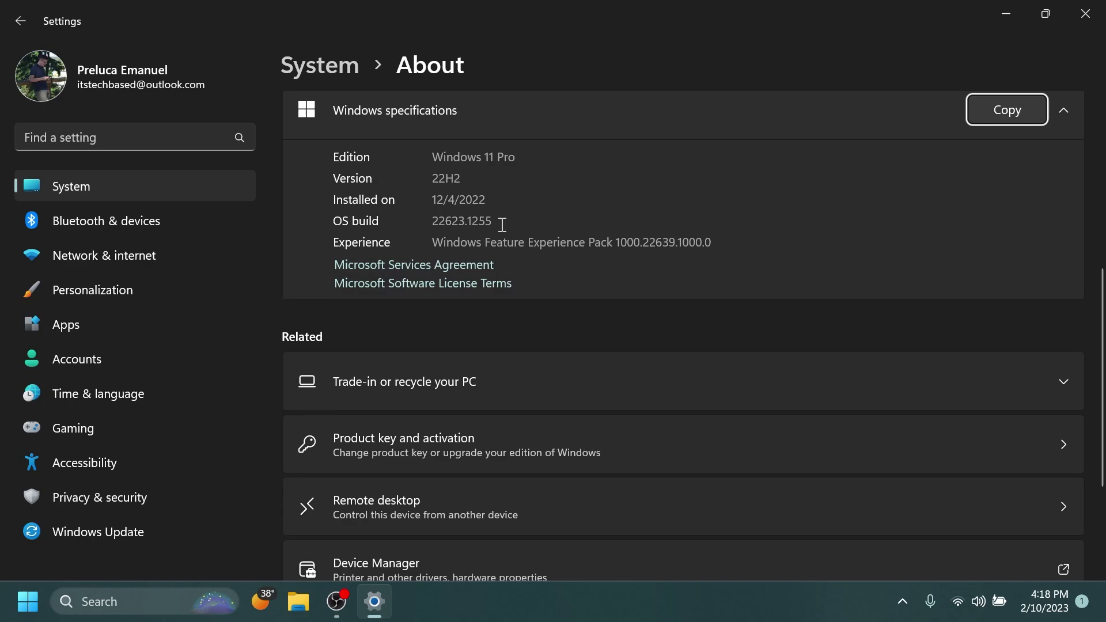
# - Confirm the Windows specifications show OS build 22623.1255, then close Settings
pyautogui.click(1086, 14)
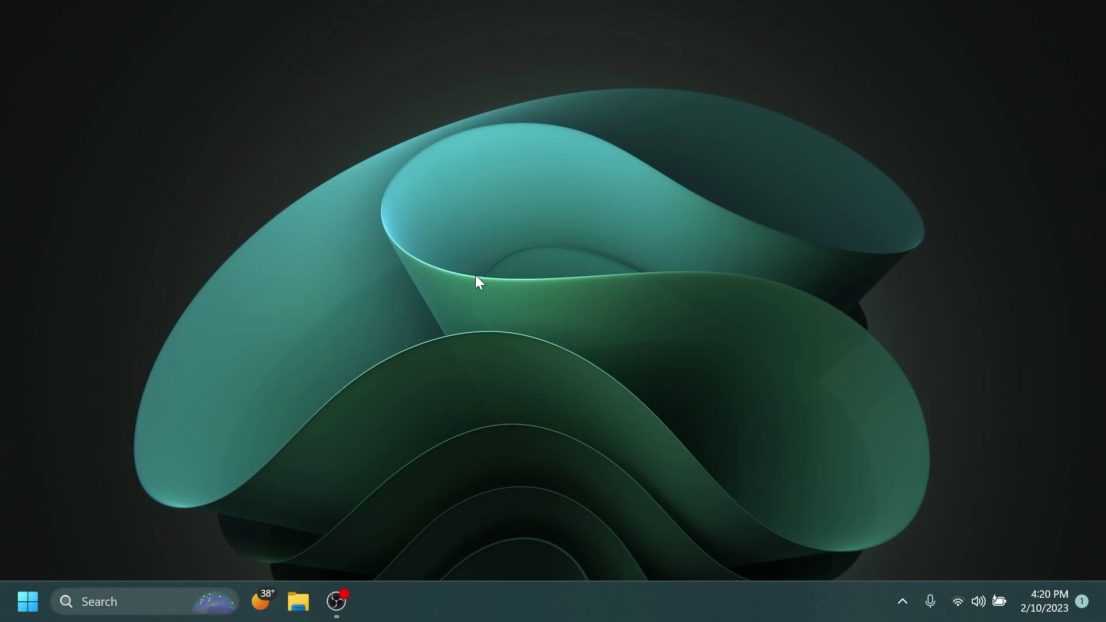
# - Launch Notepad from Start search with 'no' to get a blank Untitled document
pyautogui.press('super')
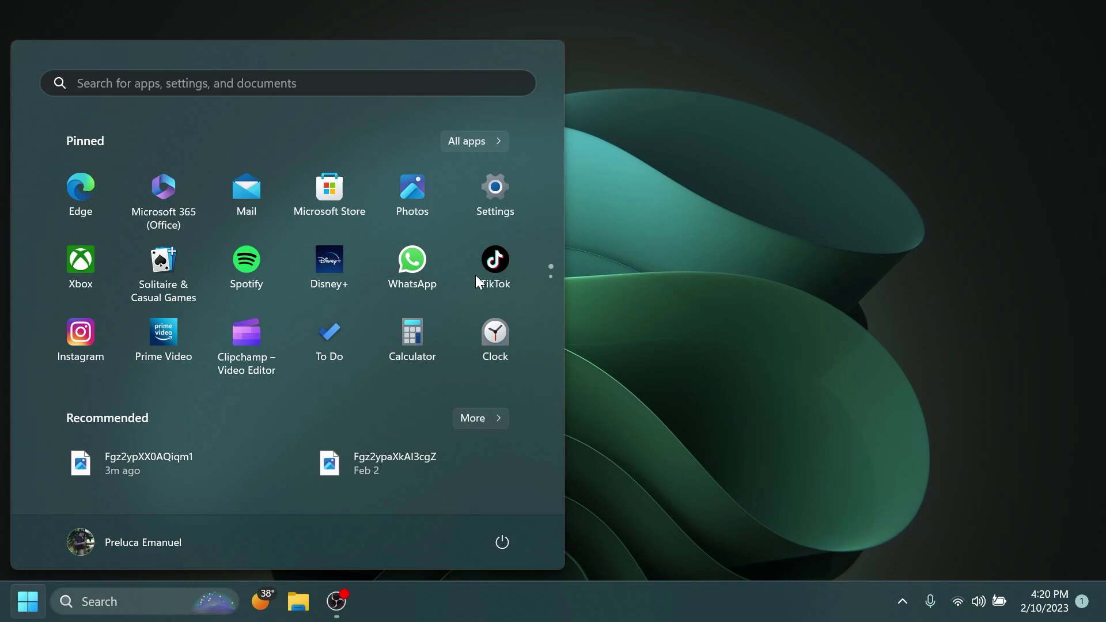
pyautogui.write('no')
pyautogui.press('Return')
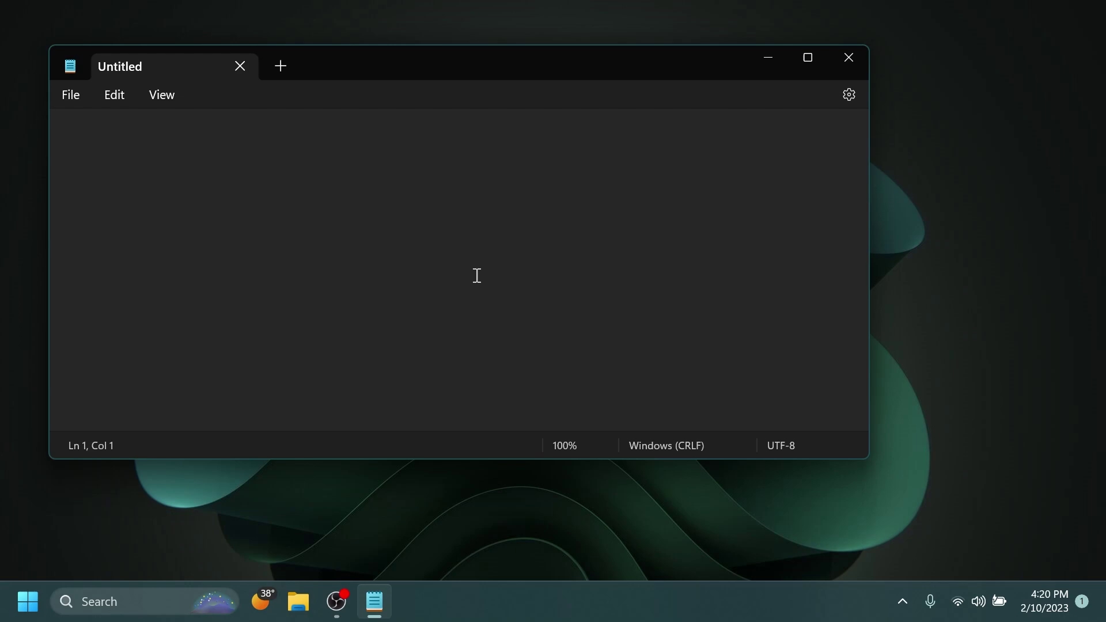
# - Run Get updates in the Microsoft Store Library, then close the Store
pyautogui.click(159, 599)
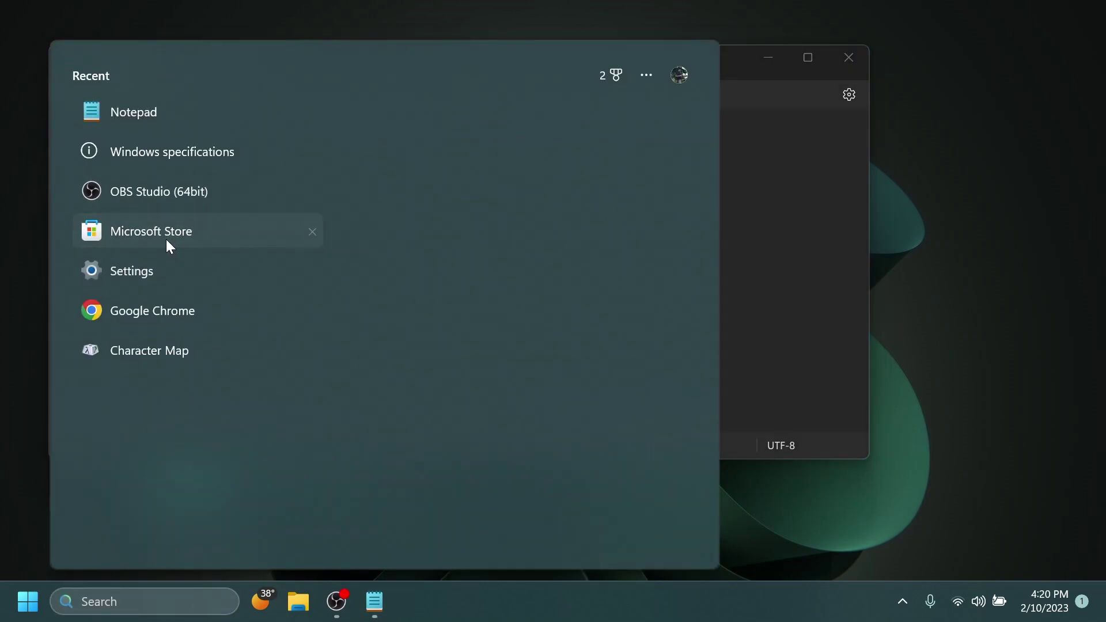
pyautogui.click(166, 239)
pyautogui.click(29, 491)
pyautogui.click(998, 134)
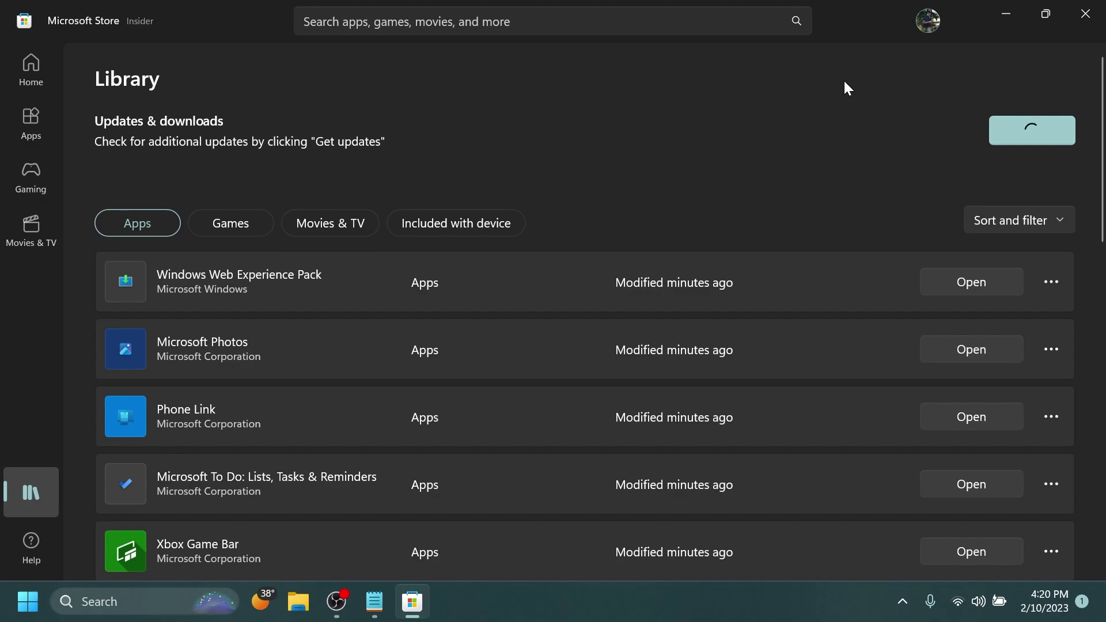
pyautogui.click(1086, 13)
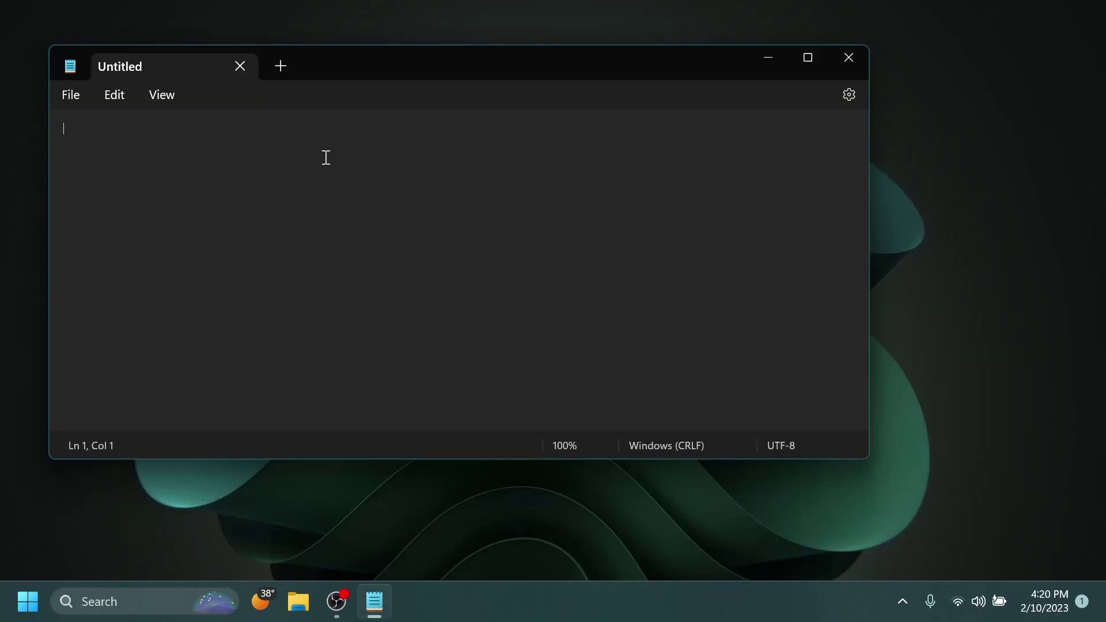
# - Add a second Untitled tab, view the tab's context menu, and open Notepad settings
pyautogui.click(283, 64)
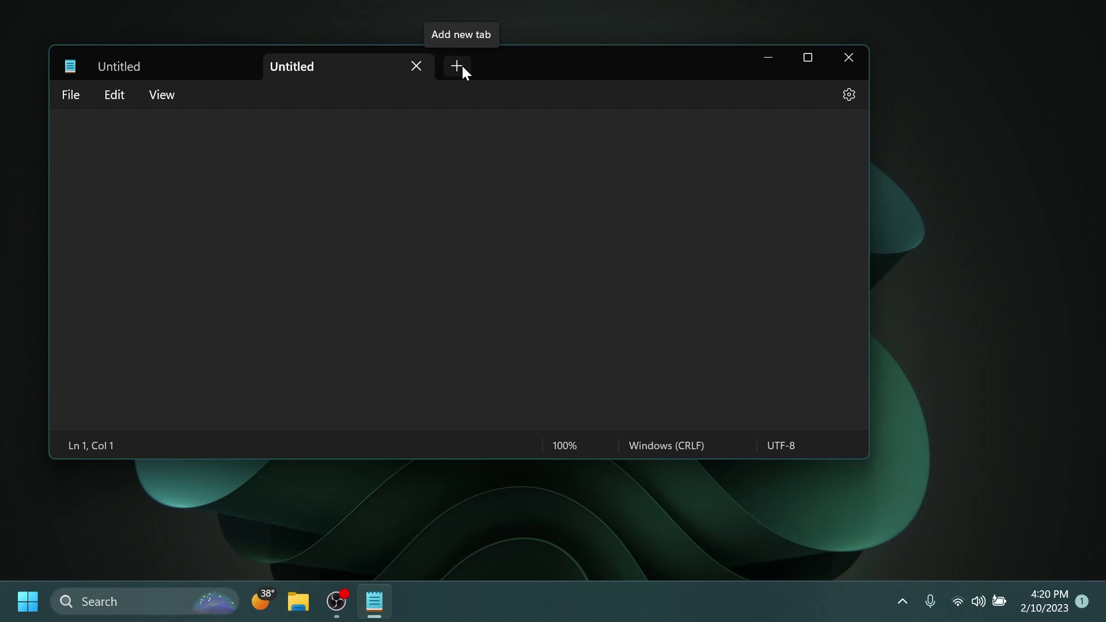
pyautogui.rightClick(340, 77)
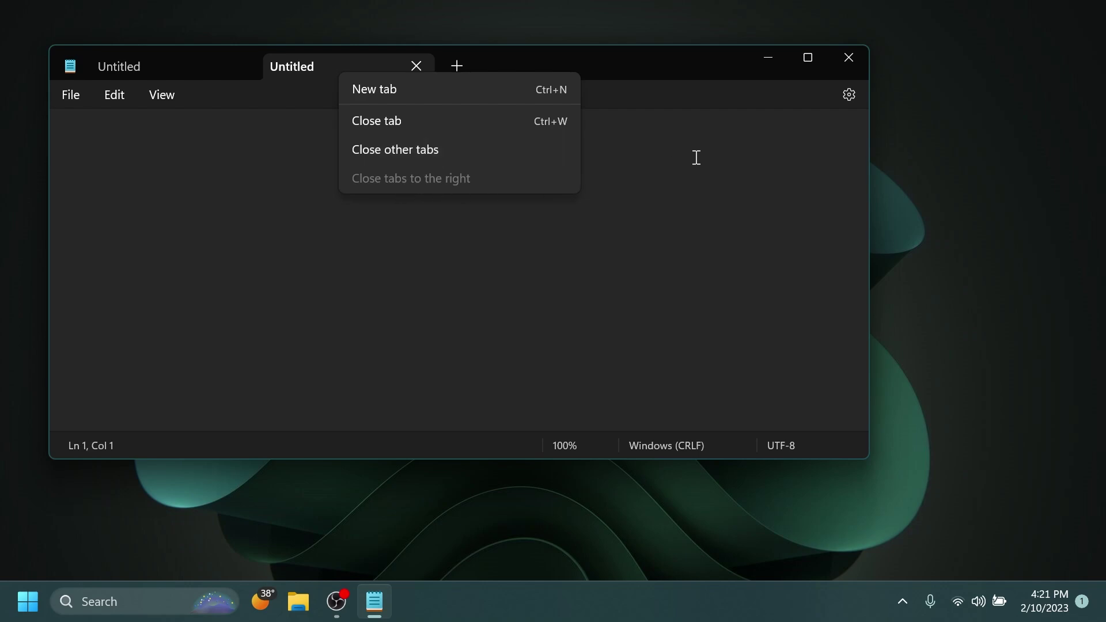
pyautogui.click(849, 95)
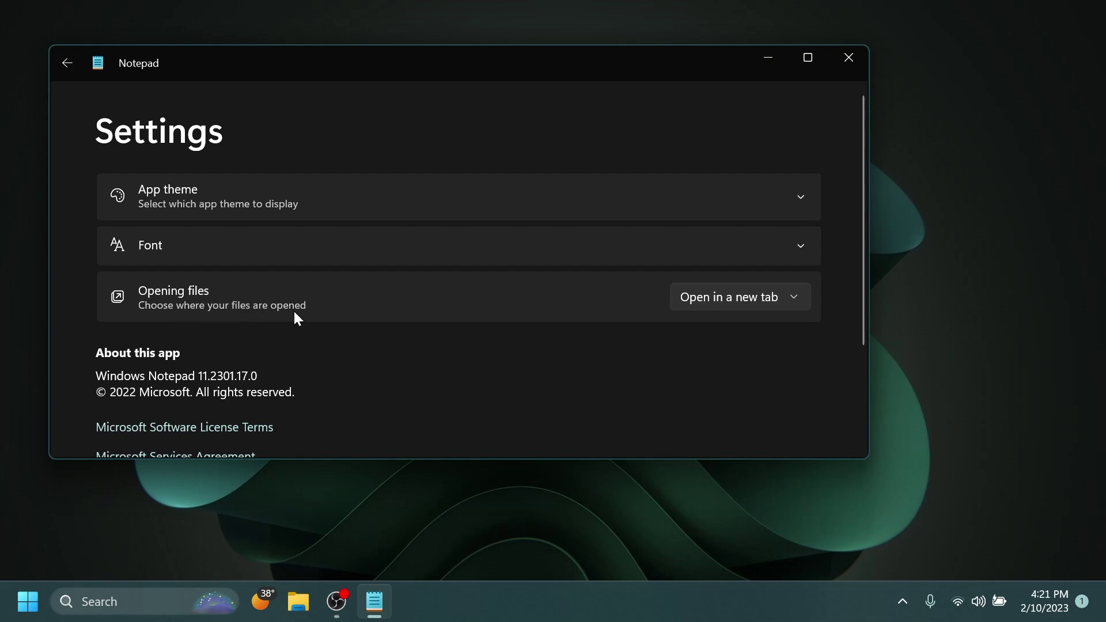
# - Keep Opening files set to 'Open in a new tab' and go back to the editor
pyautogui.click(801, 302)
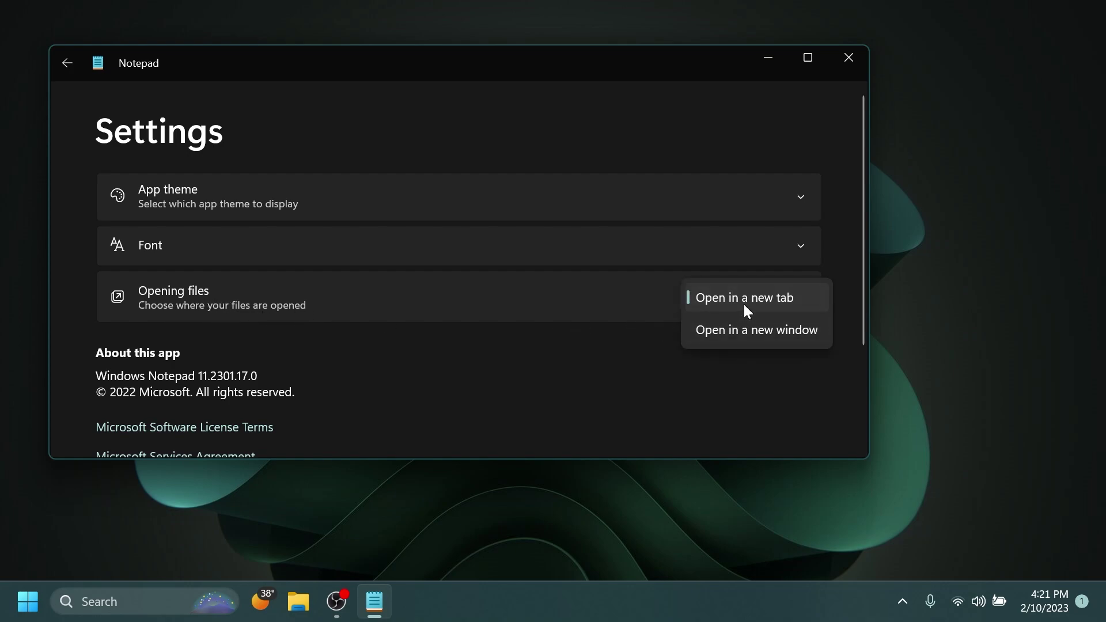
pyautogui.click(746, 379)
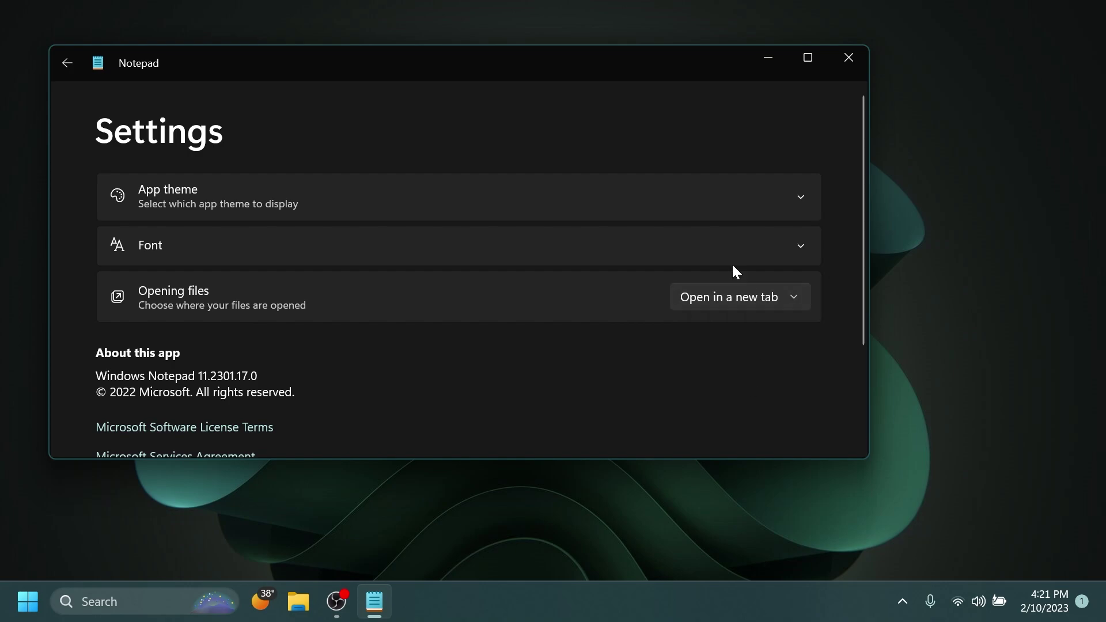
pyautogui.press('Escape')
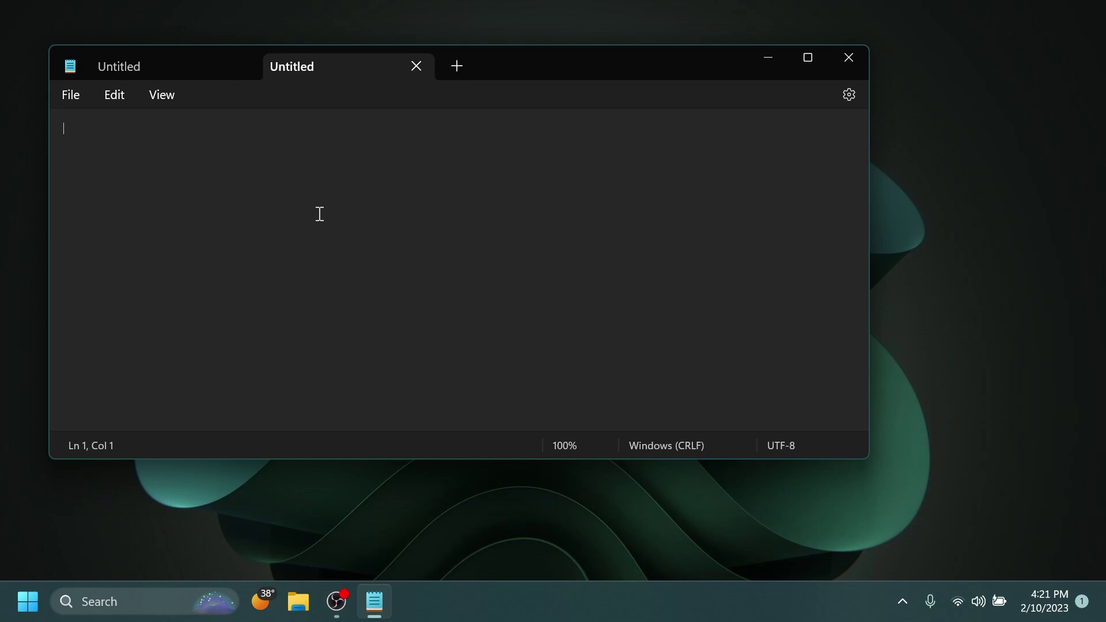
# - Paste 'Tech Based' into one tab, type 'Windows 11' in the other, then close Notepad
pyautogui.write('Tech Based')
pyautogui.click(168, 67)
pyautogui.write('Windows 11')
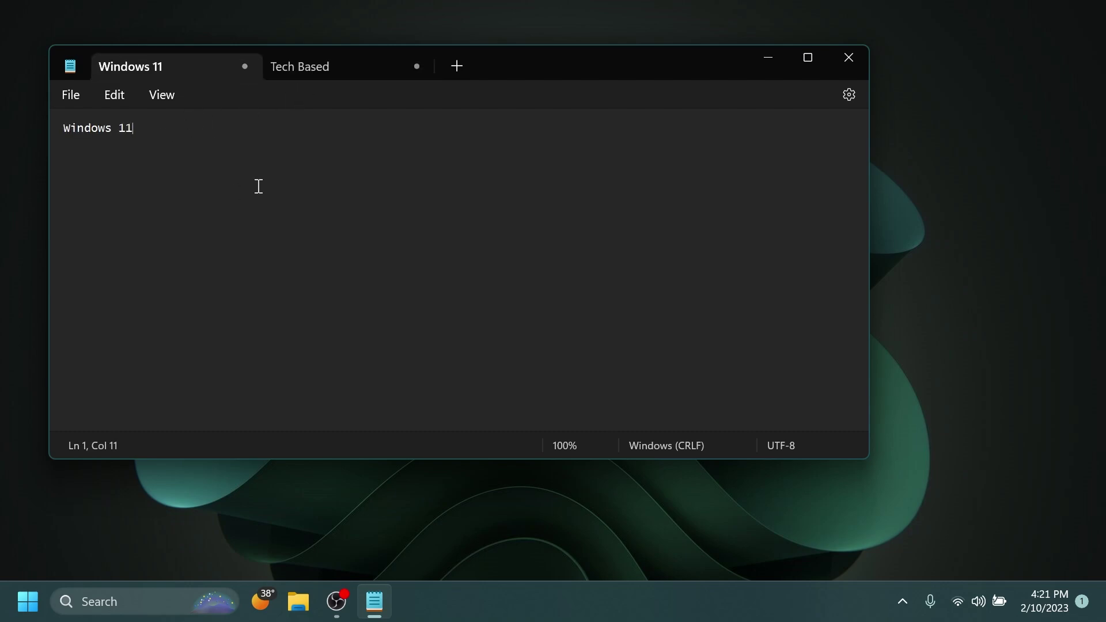
pyautogui.hotkey('alt', 'F4')
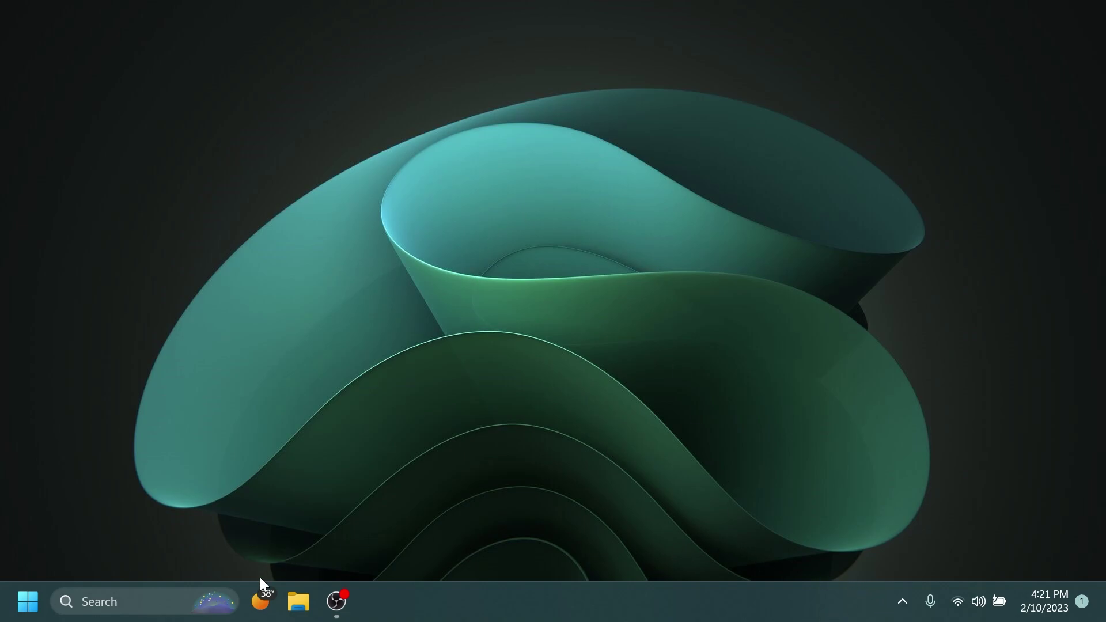
# - Open Task Manager with Ctrl+Shift+Esc, landing on the Processes page
pyautogui.click(28, 601)
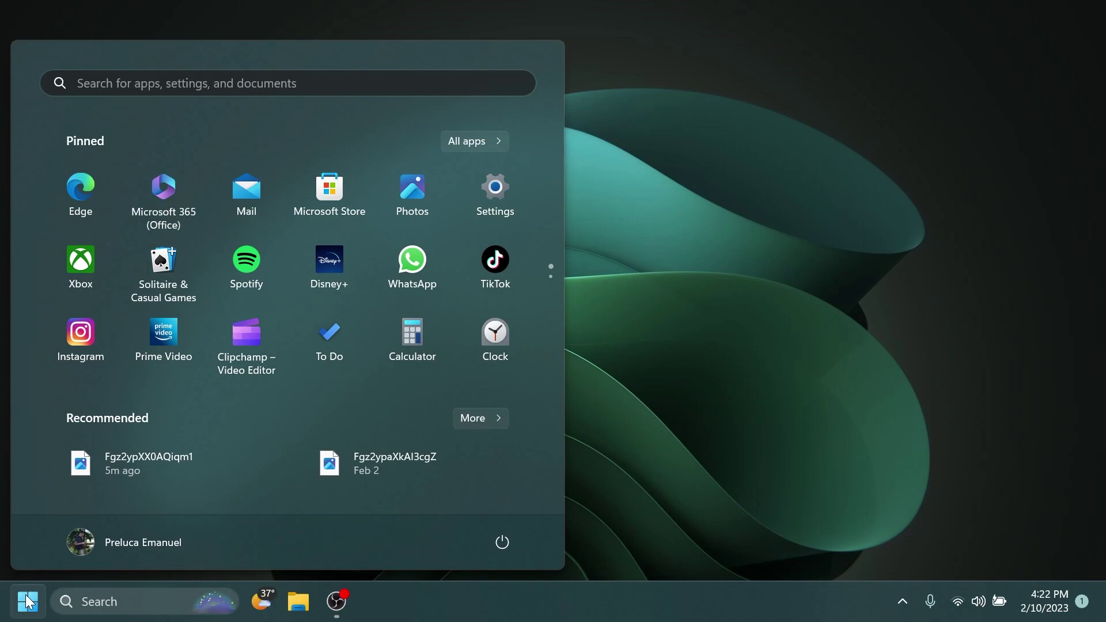
pyautogui.click(637, 386)
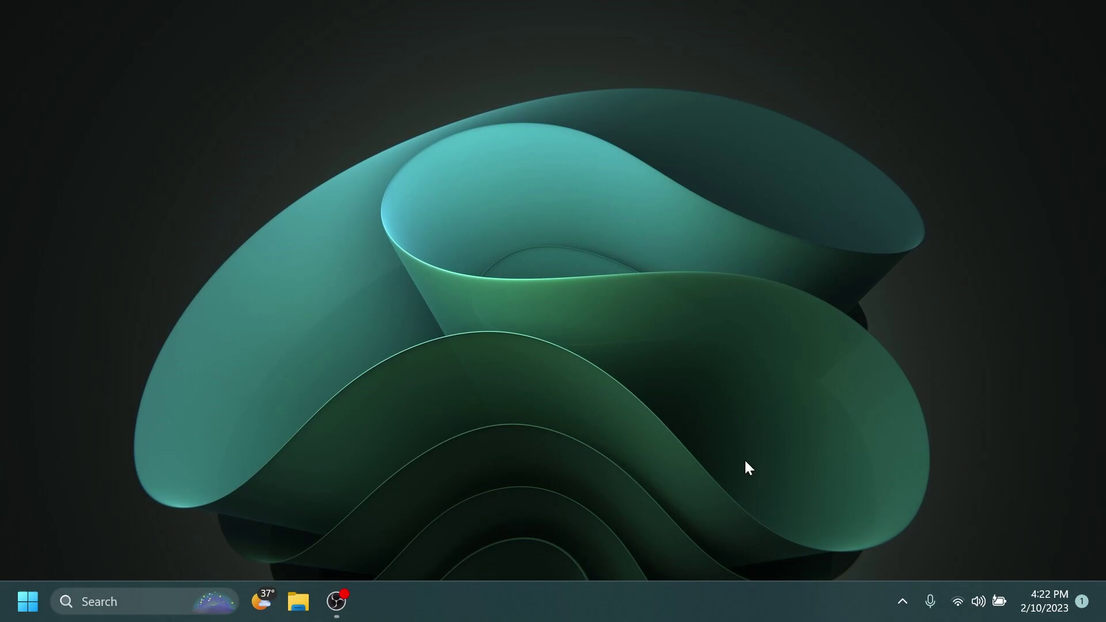
pyautogui.hotkey('ctrl', 'shift', 'Escape')
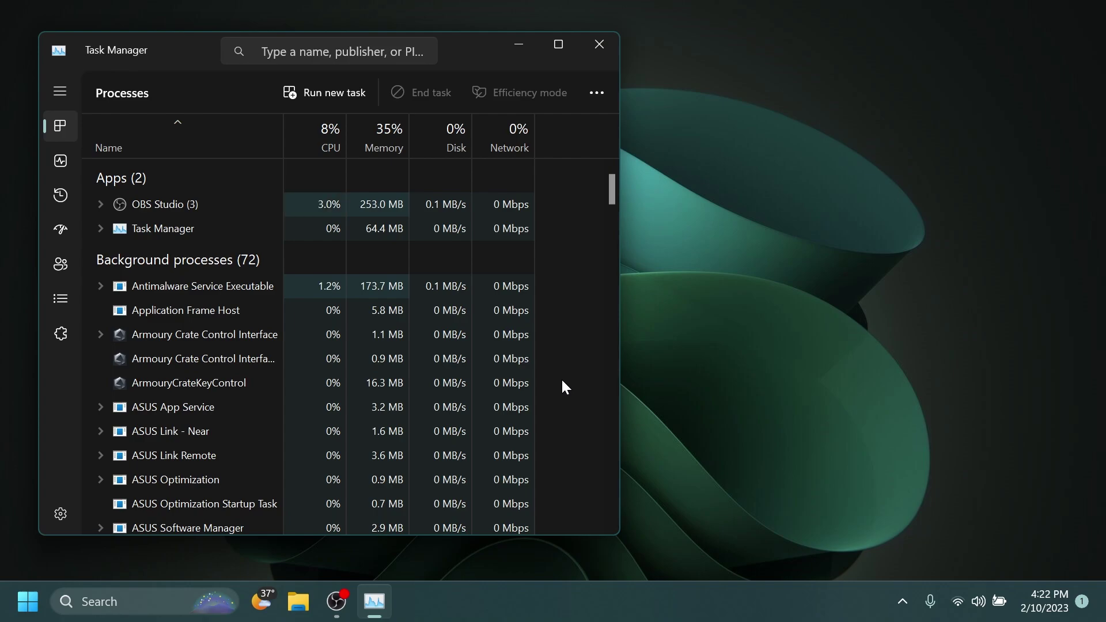
# - Review the Default Start Page choices in Task Manager settings, keep Processes, then close Task Manager
pyautogui.click(61, 513)
pyautogui.click(205, 328)
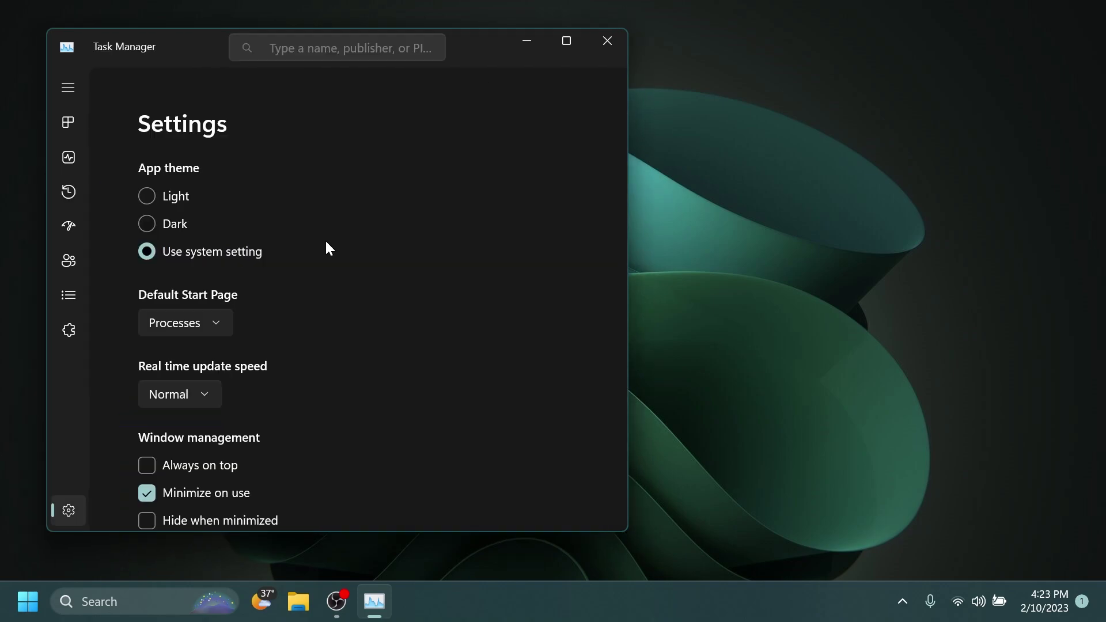
pyautogui.click(217, 323)
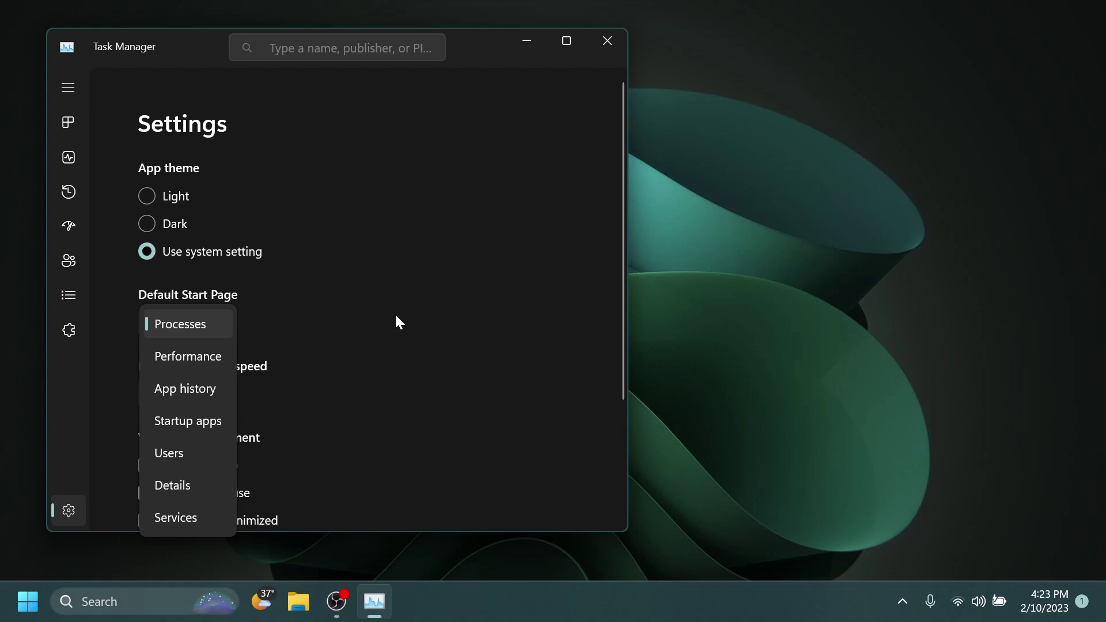
pyautogui.click(521, 244)
pyautogui.press('space')
pyautogui.click(491, 247)
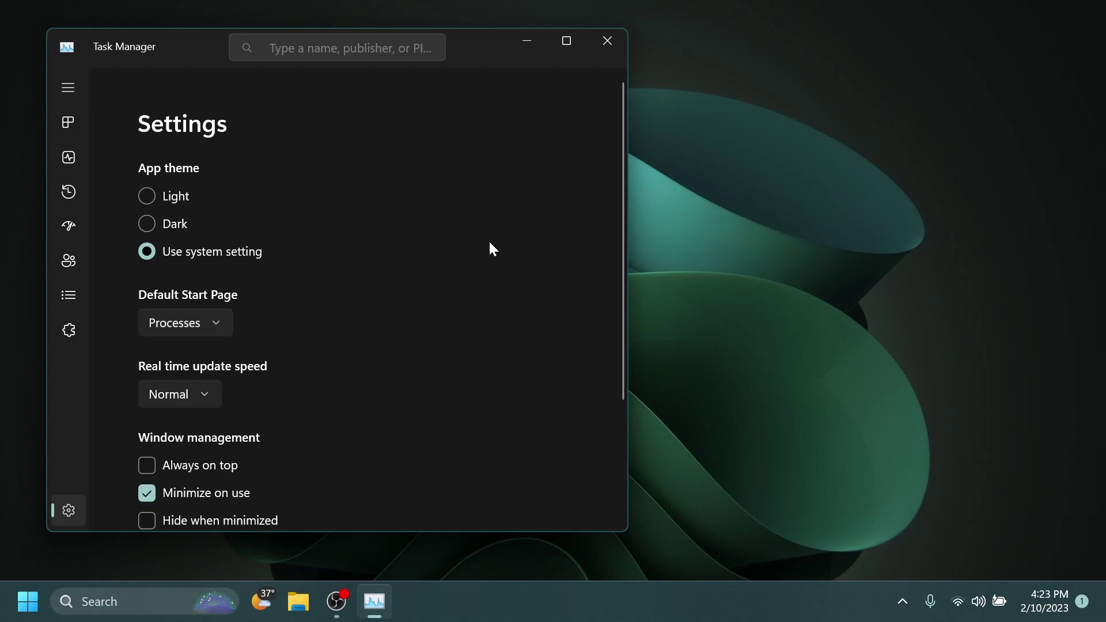
pyautogui.click(222, 323)
pyautogui.moveTo(194, 56); pyautogui.dragTo(443, 64)
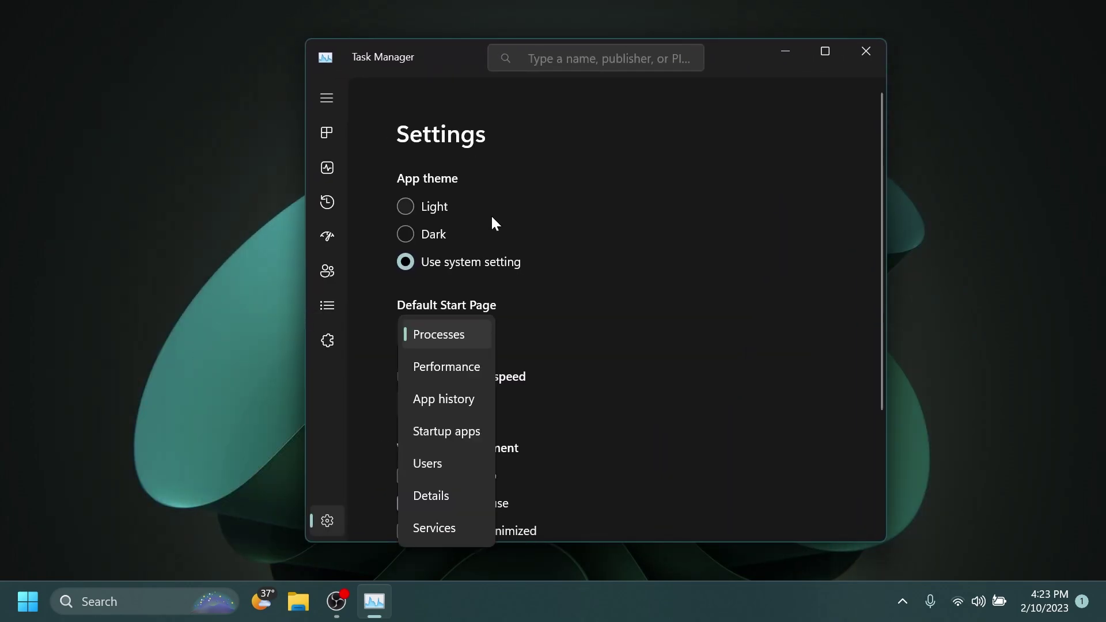
pyautogui.hotkey('alt', 'F4')
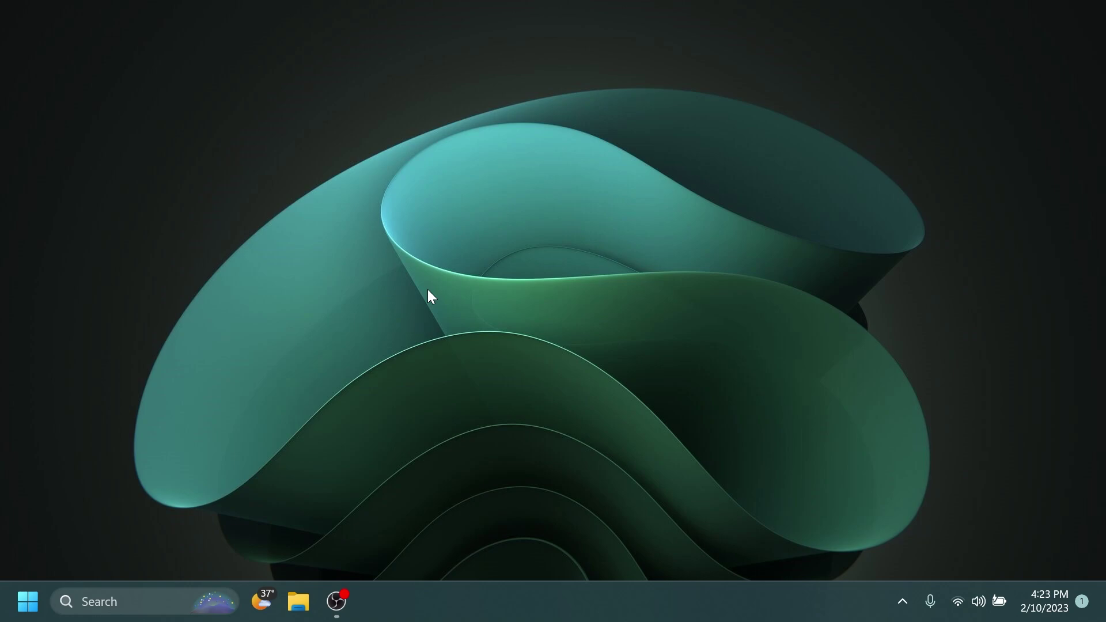